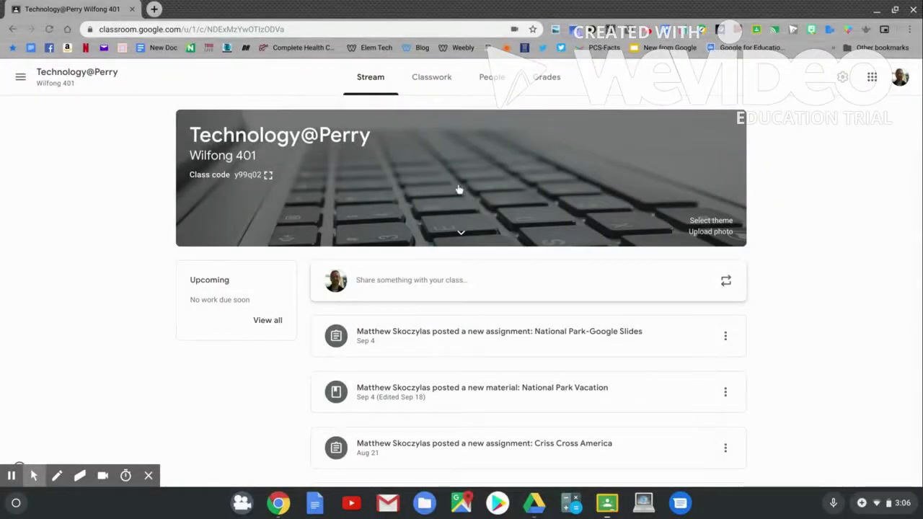
- Show the Technology@Perry class's Classwork page with its topic-grouped assignments
click(439, 85)
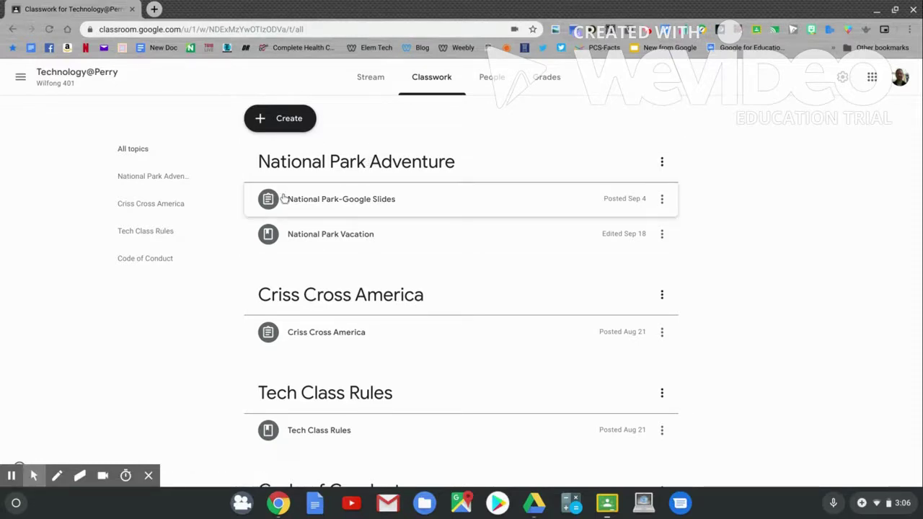
- Open the National Park-Google Slides presentation and scroll the filmstrip down toward slide 23
click(283, 199)
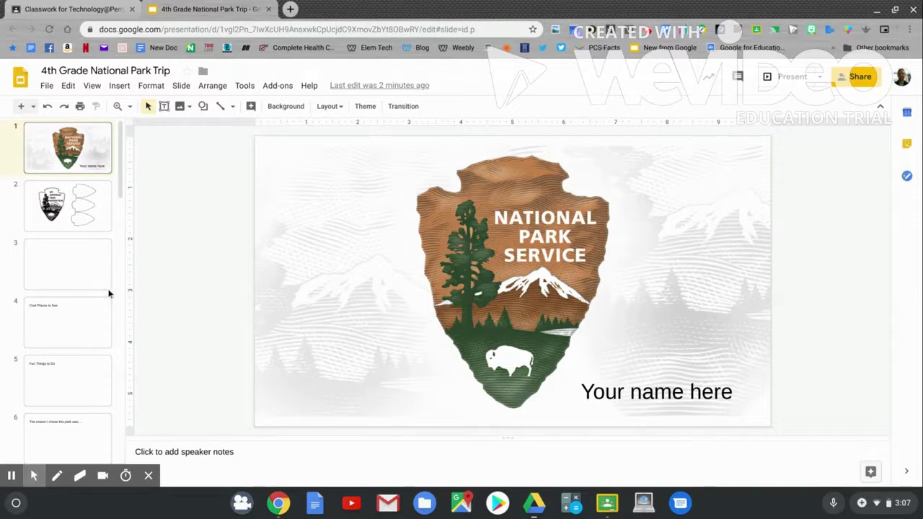
scroll(78, 289, down, 2)
scroll(78, 289, down, 2)
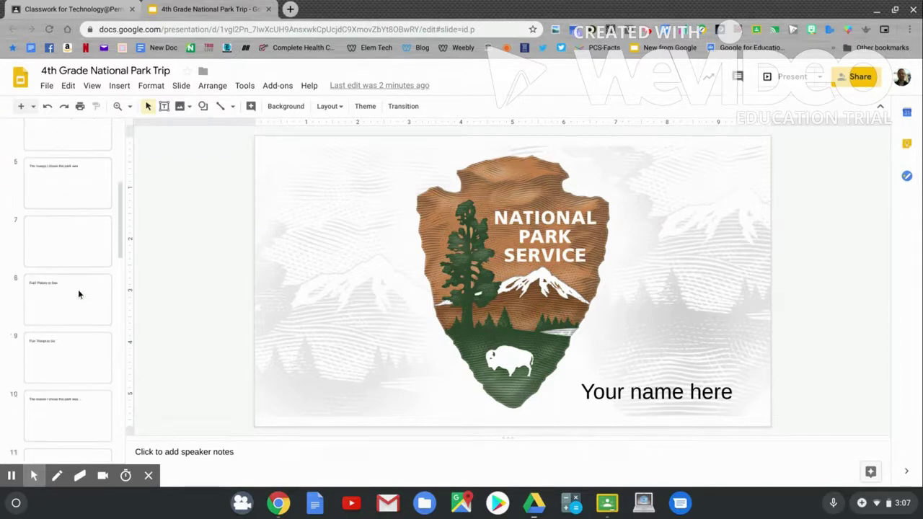
scroll(77, 289, down, 2)
scroll(78, 289, down, 2)
scroll(74, 306, down, 3)
scroll(74, 306, down, 2)
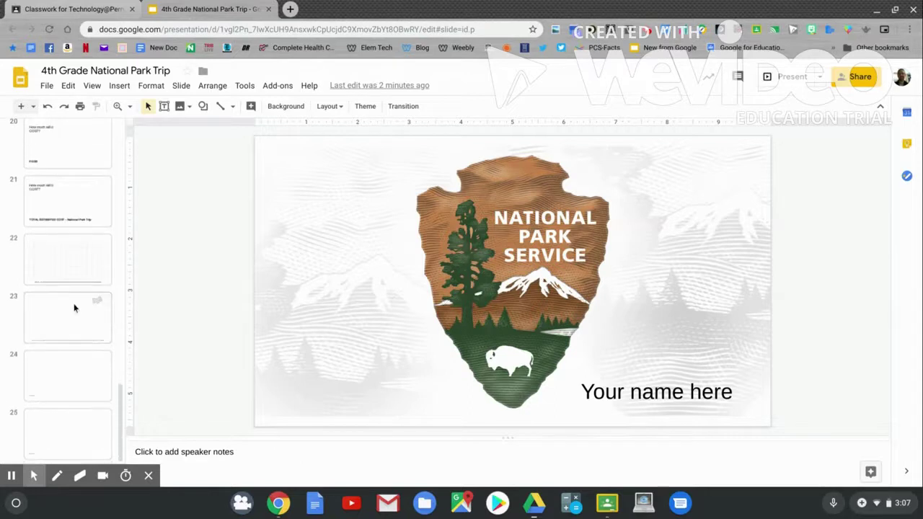
- Title the slide 23 postcard 'Postcard from Yellowstone National Park.' and select the title text
click(73, 307)
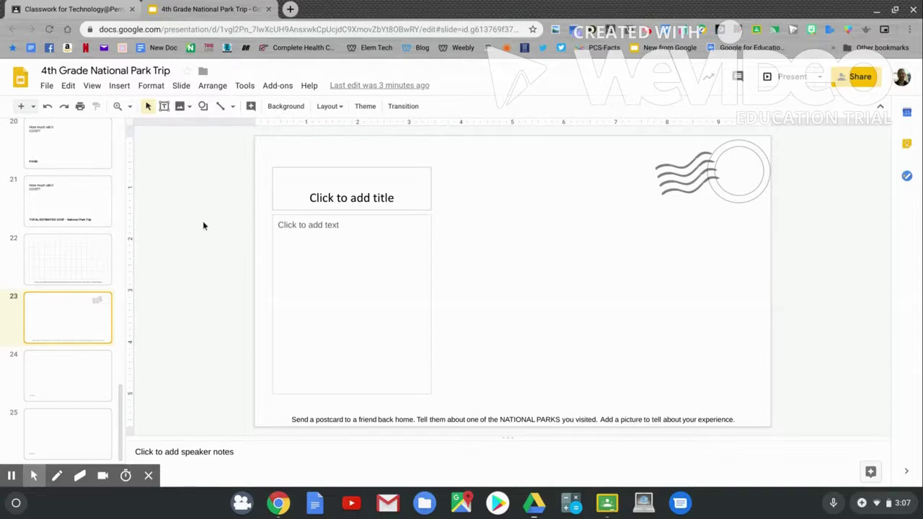
click(331, 198)
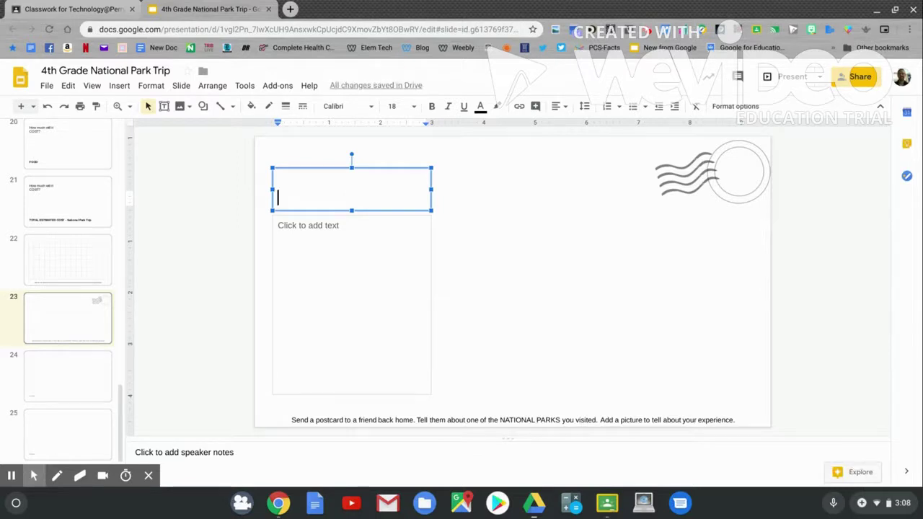
text(Postcard fr)
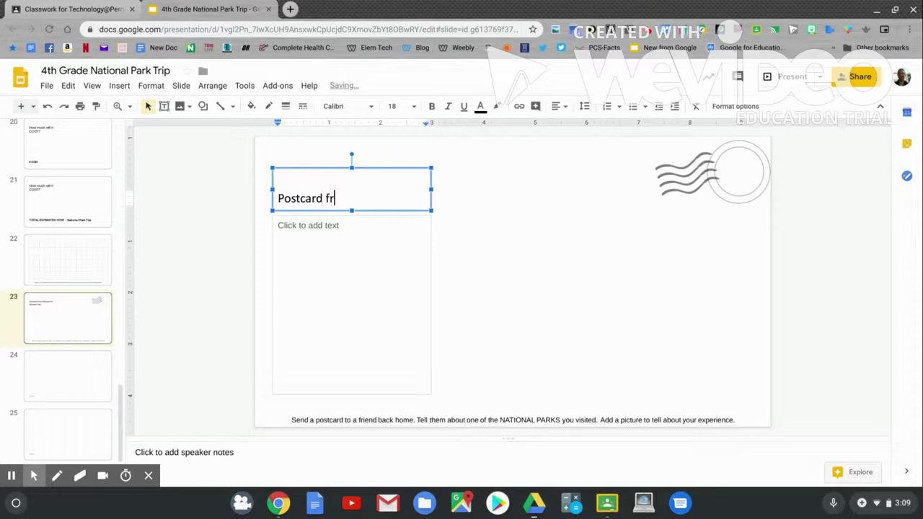
text(om Yellowstone National Par)
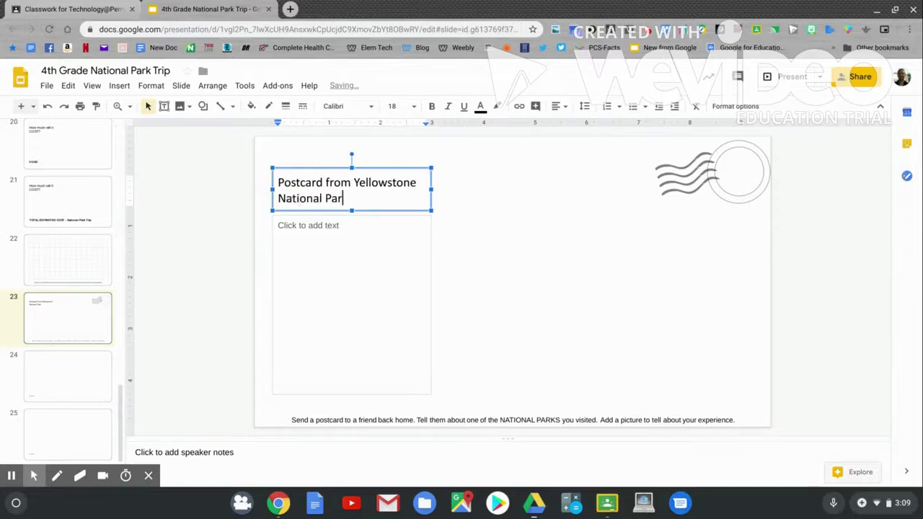
text(k.)
drag(393, 200, 279, 182)
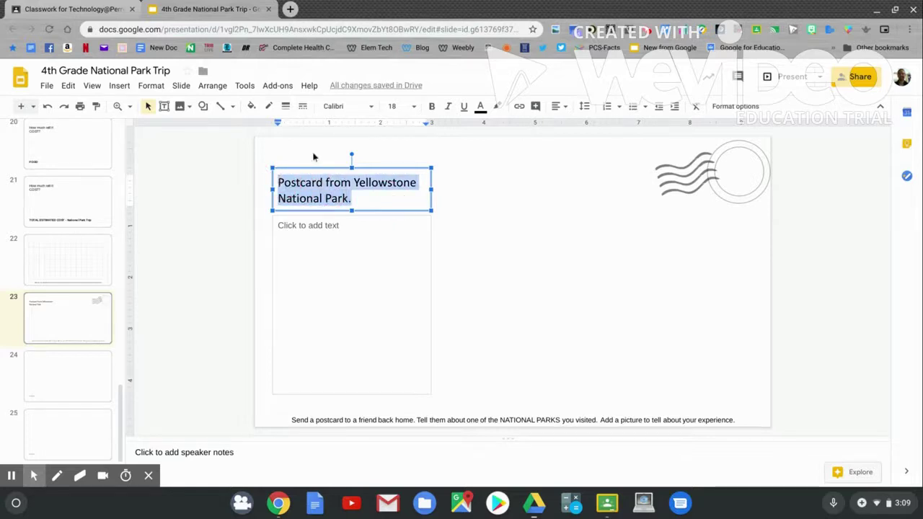
- Set the postcard title font to Bitter at 14 pt
click(370, 107)
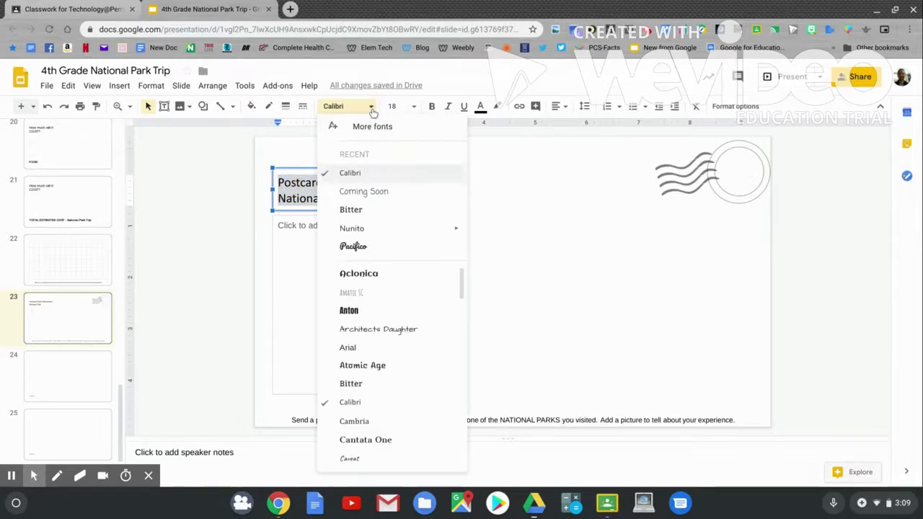
click(360, 209)
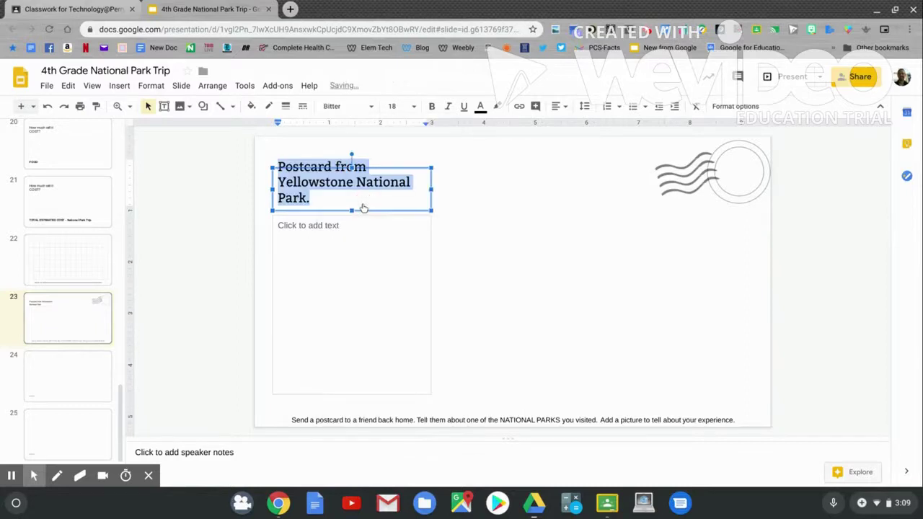
click(414, 107)
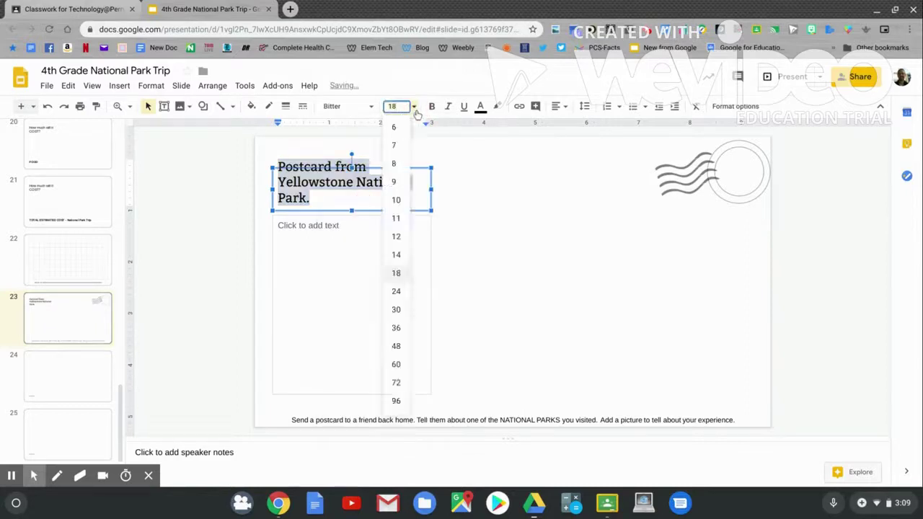
click(399, 254)
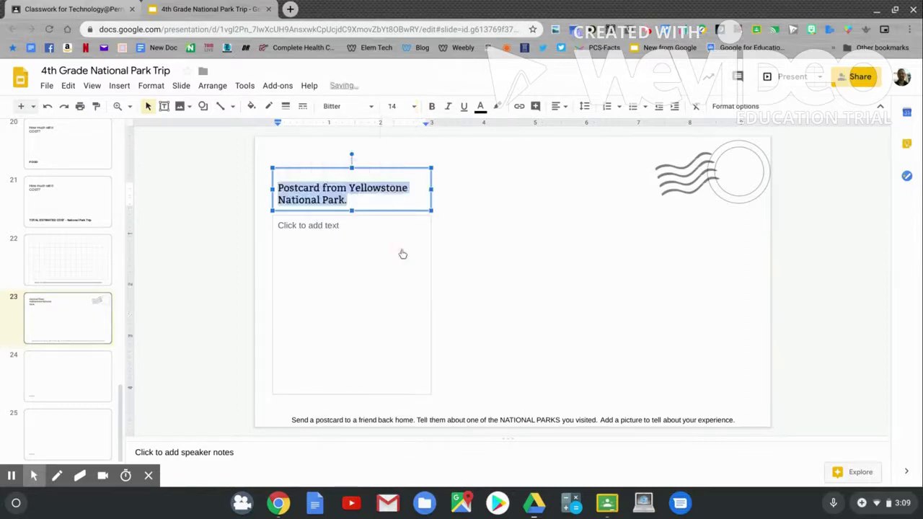
- Make the title bold, italic, underlined and blue
click(432, 107)
click(448, 108)
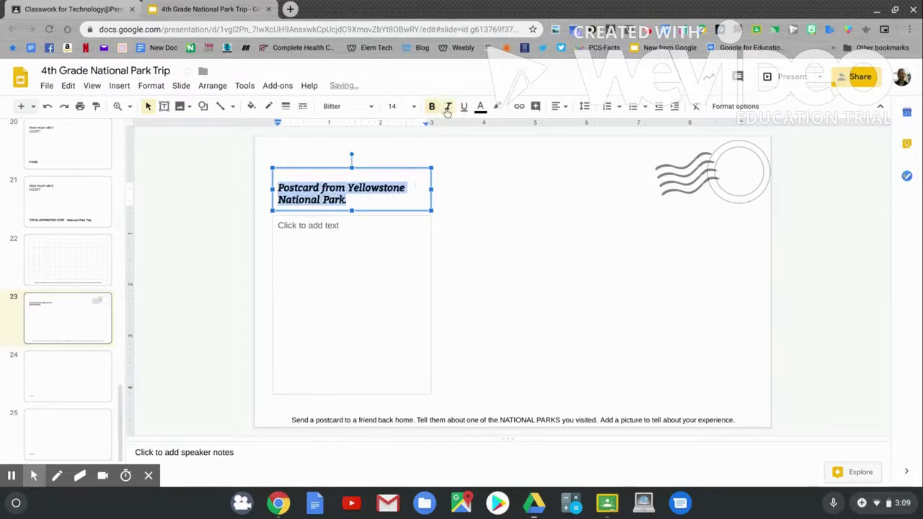
click(464, 108)
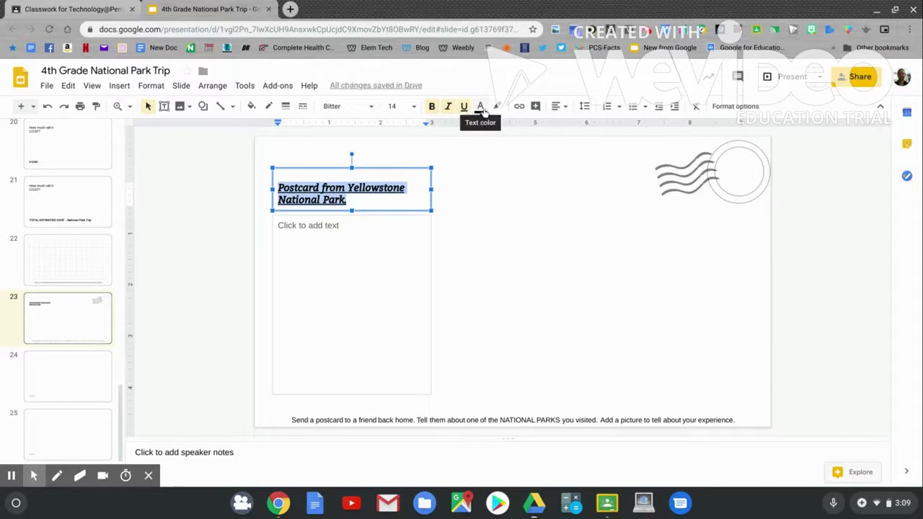
click(481, 108)
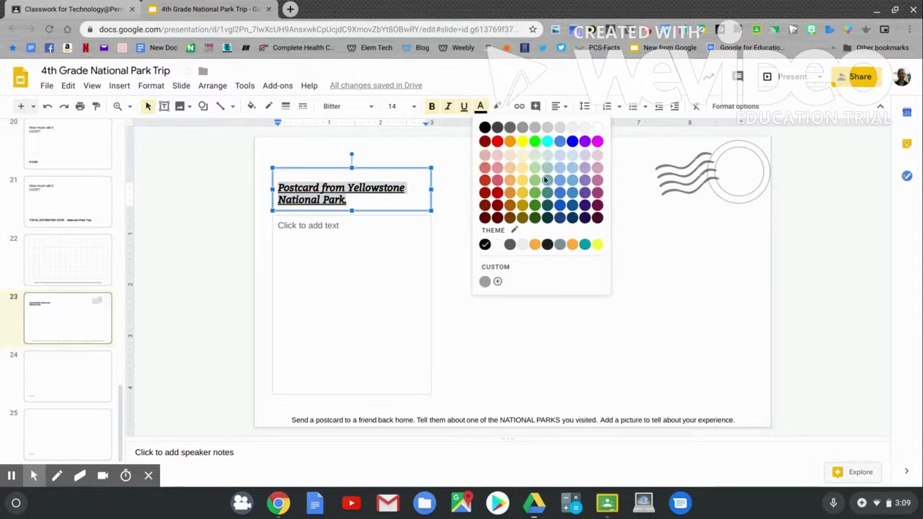
click(560, 206)
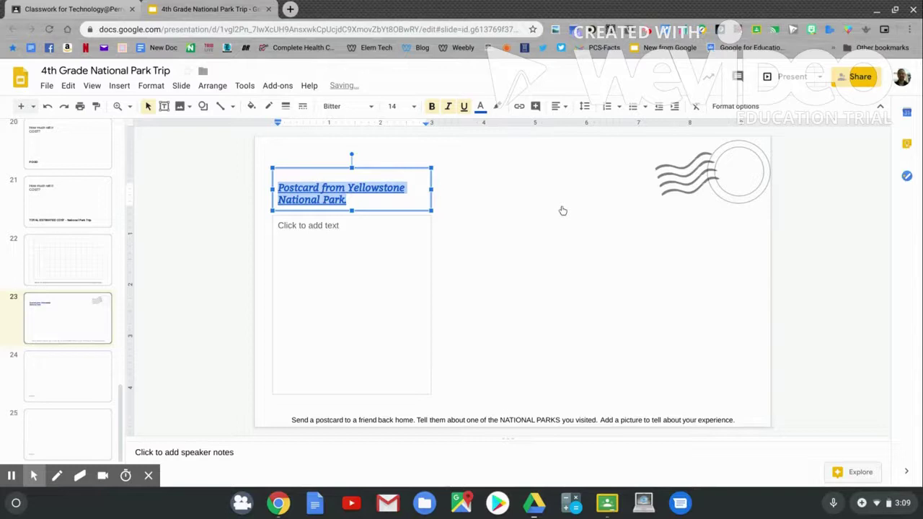
click(382, 225)
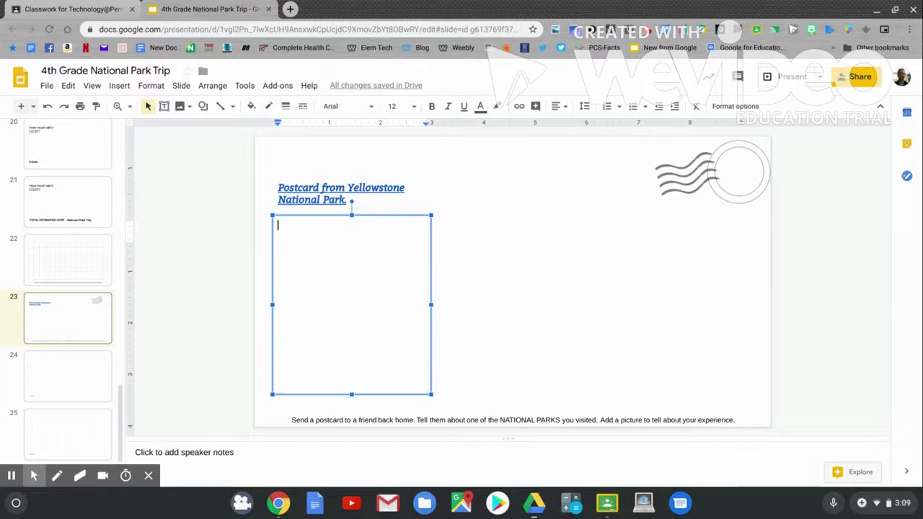
- Type the letter's greeting to the teacher and start a new paragraph below it
text(Dear )
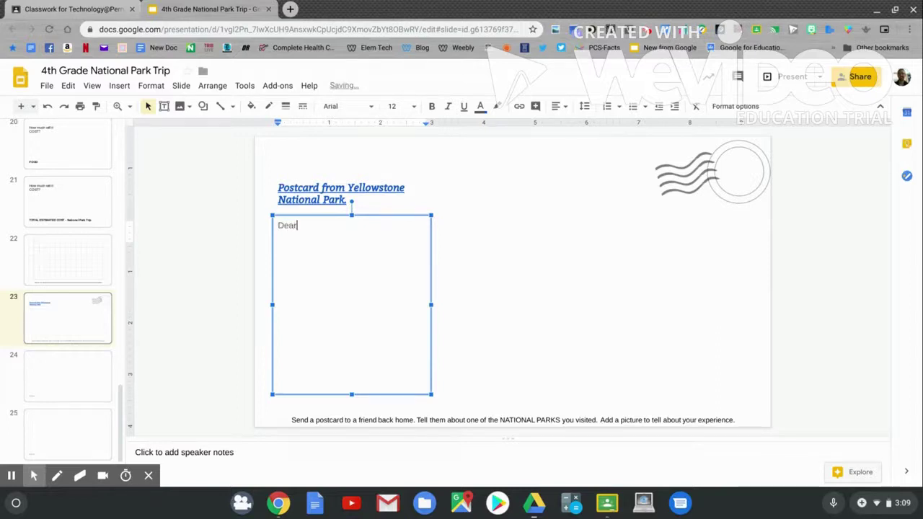
text(Mr.)
text( Skoozylas)
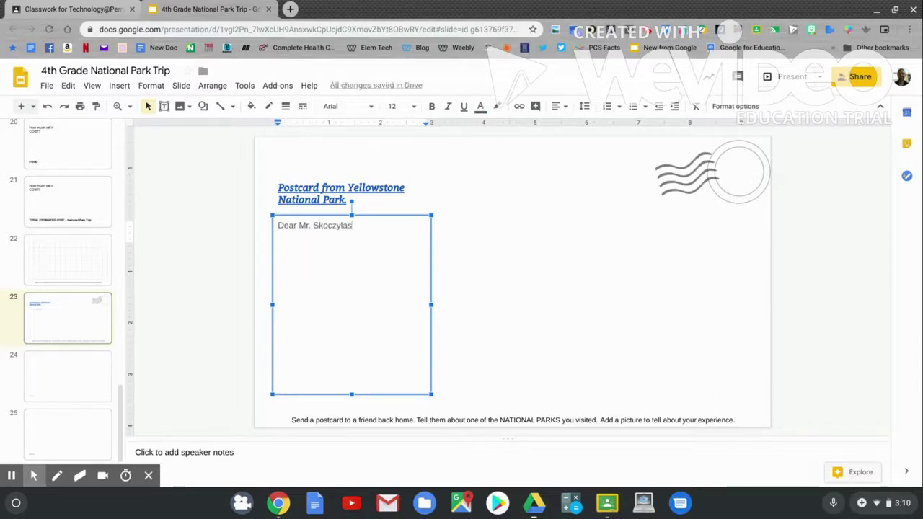
text(,)
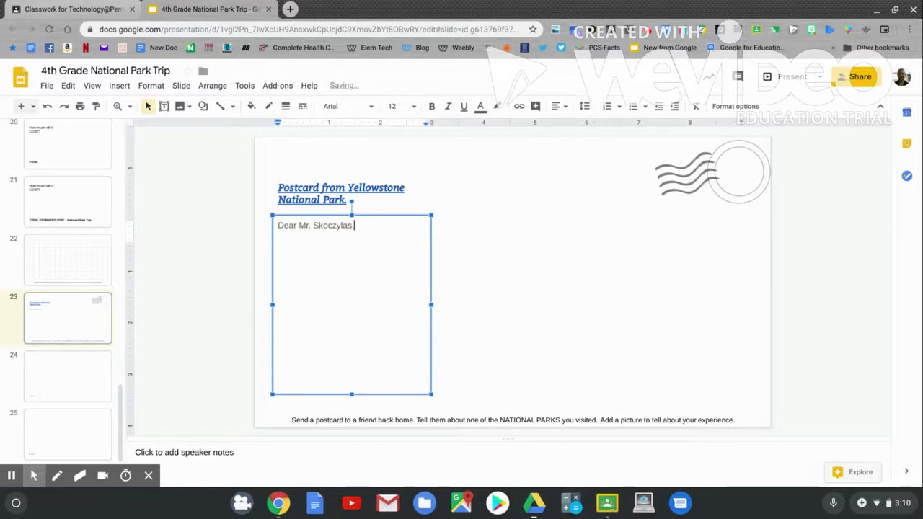
key(Return)
key(Return)
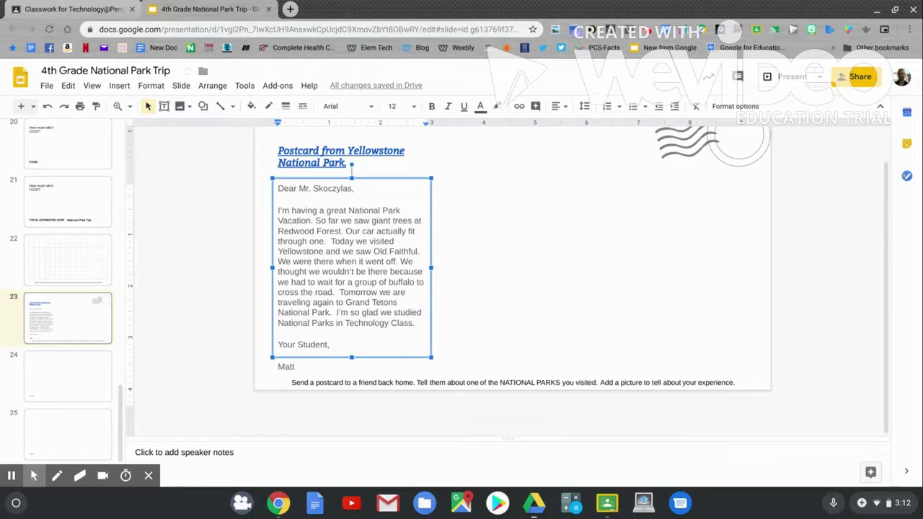
- Search the Explore panel for 'yellowstone national park'
click(369, 271)
click(868, 479)
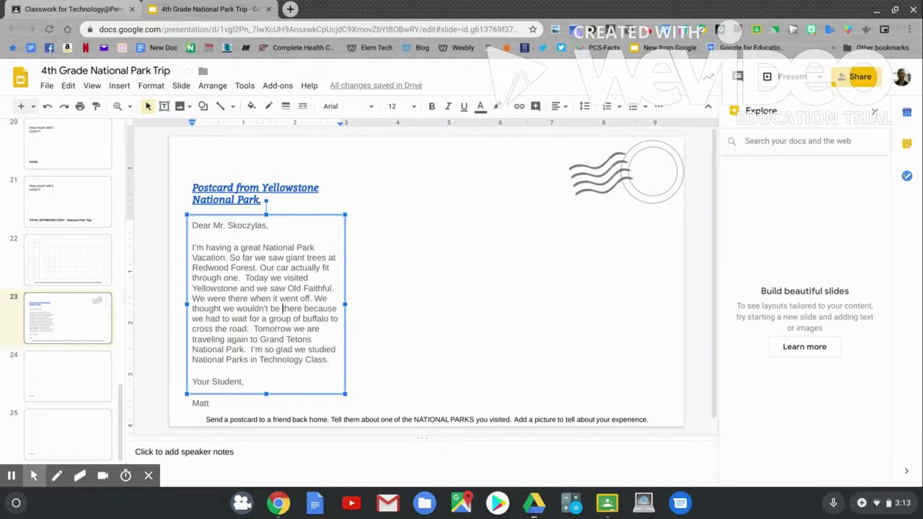
text(yellowst)
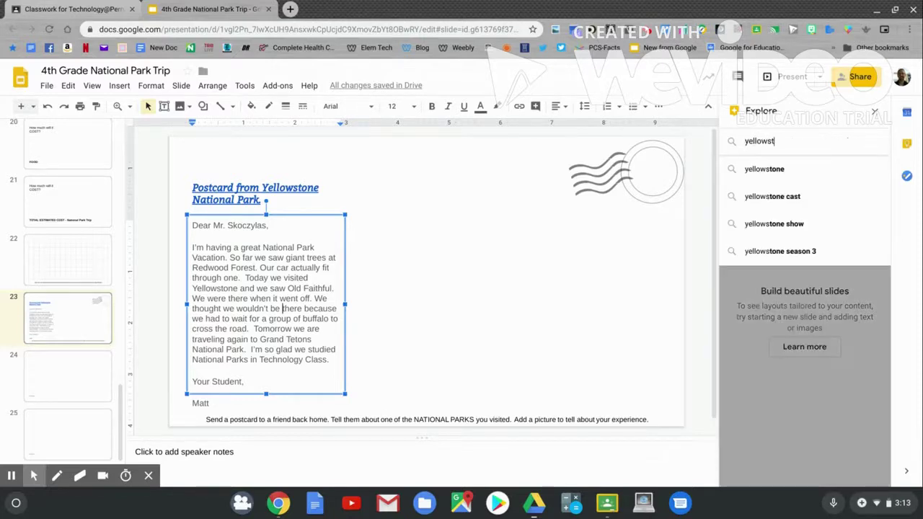
text(one nat)
click(815, 170)
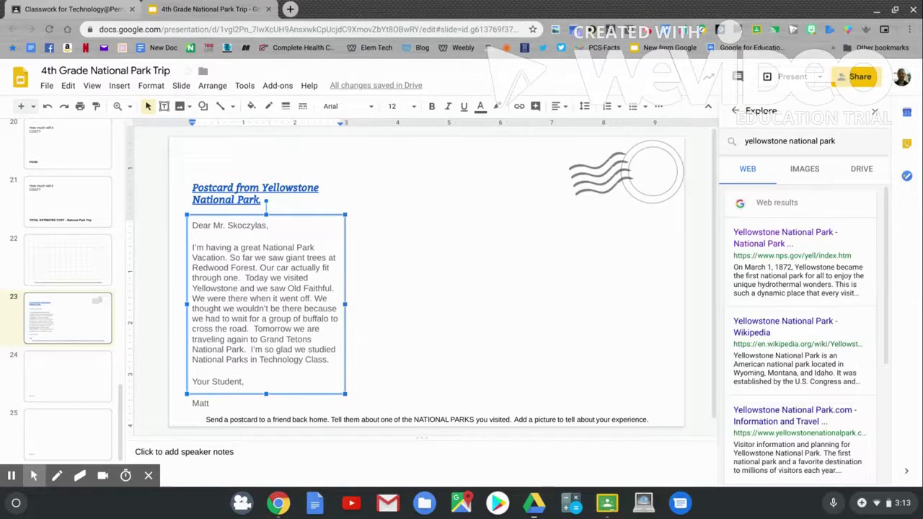
- Show the Yellowstone image results and scroll through them
click(810, 171)
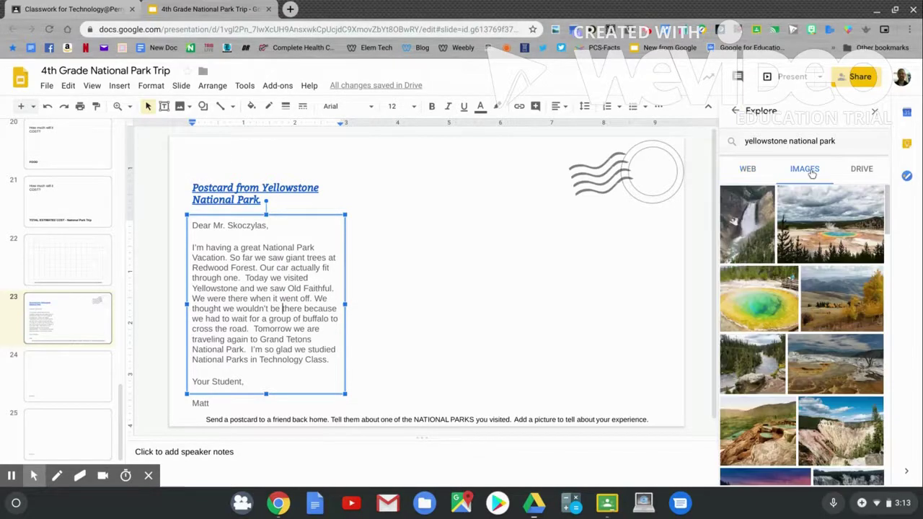
mouse_move(829, 224)
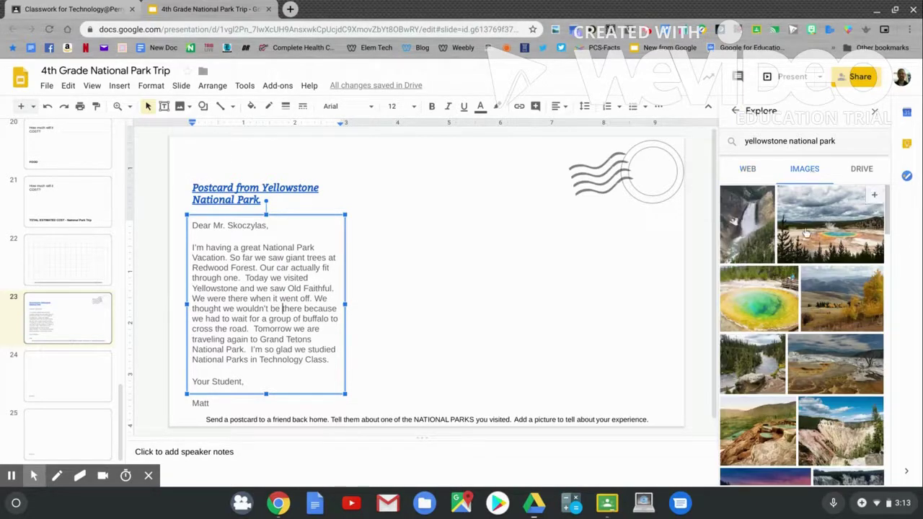
scroll(806, 234, down, 1)
scroll(806, 234, down, 1)
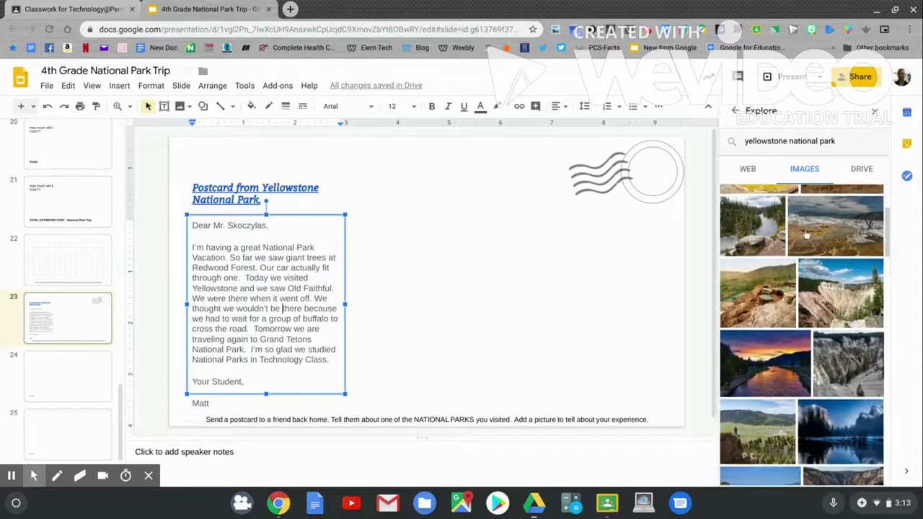
scroll(806, 235, down, 1)
scroll(806, 234, down, 1)
scroll(805, 335, down, 1)
scroll(804, 335, down, 1)
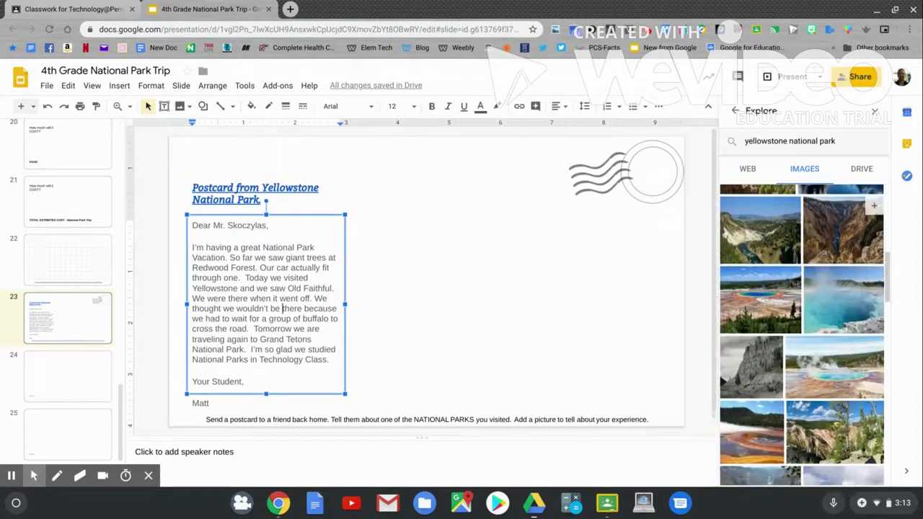
scroll(804, 335, down, 1)
scroll(805, 335, down, 1)
scroll(831, 271, down, 1)
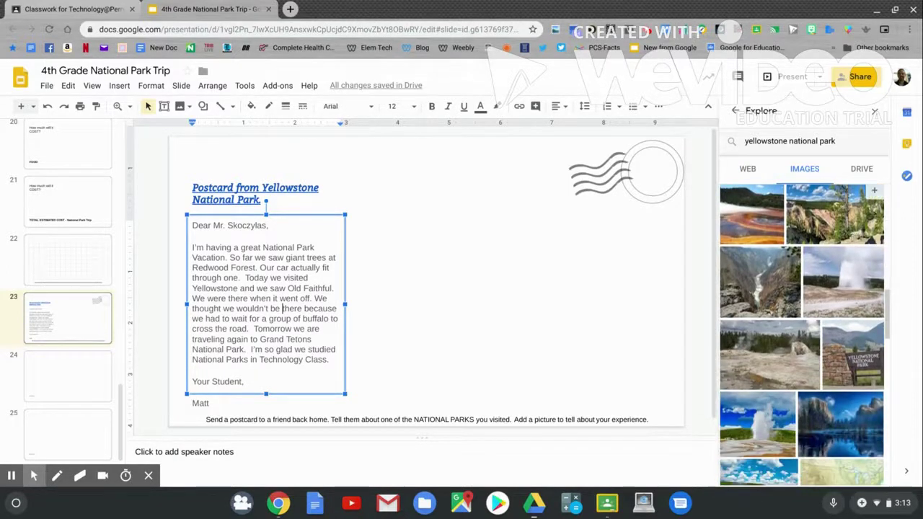
- Insert the Old Faithful eruption photo from Explore onto the postcard
click(832, 270)
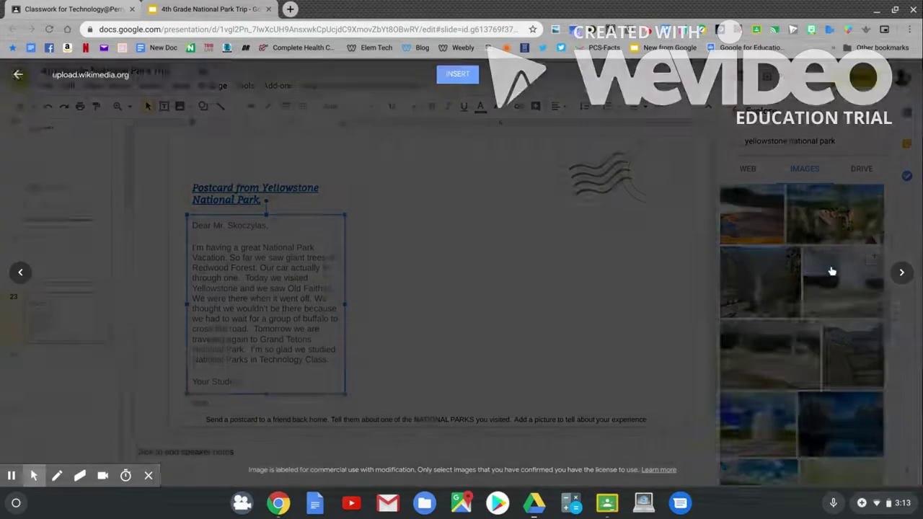
click(457, 75)
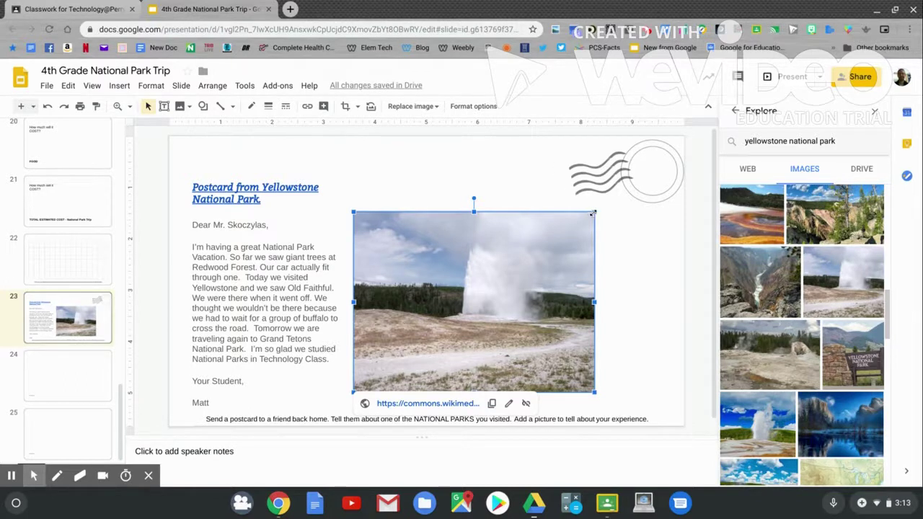
- Enlarge the geyser photo from its top-right corner and move it right beside the letter
drag(593, 212, 626, 199)
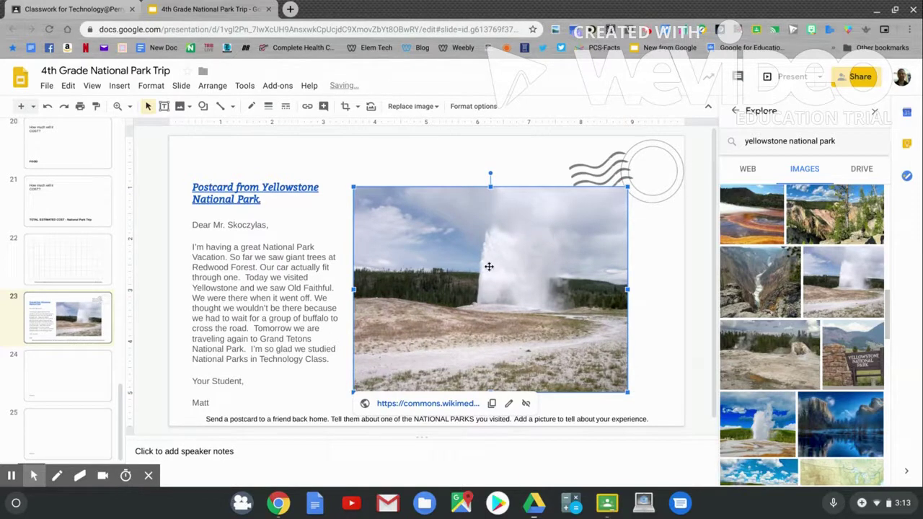
drag(488, 266, 517, 268)
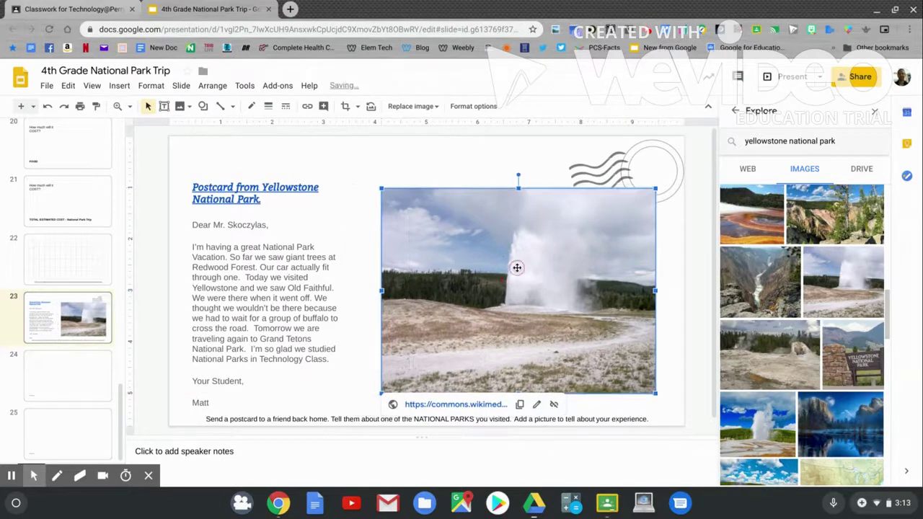